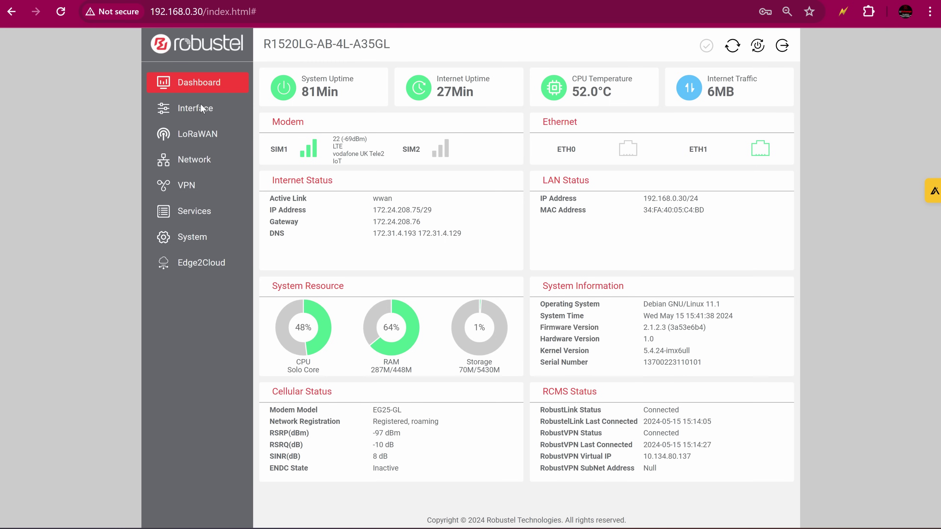
- Look through the router's interface and network sections and review the list of WAN links
left_click(200, 104)
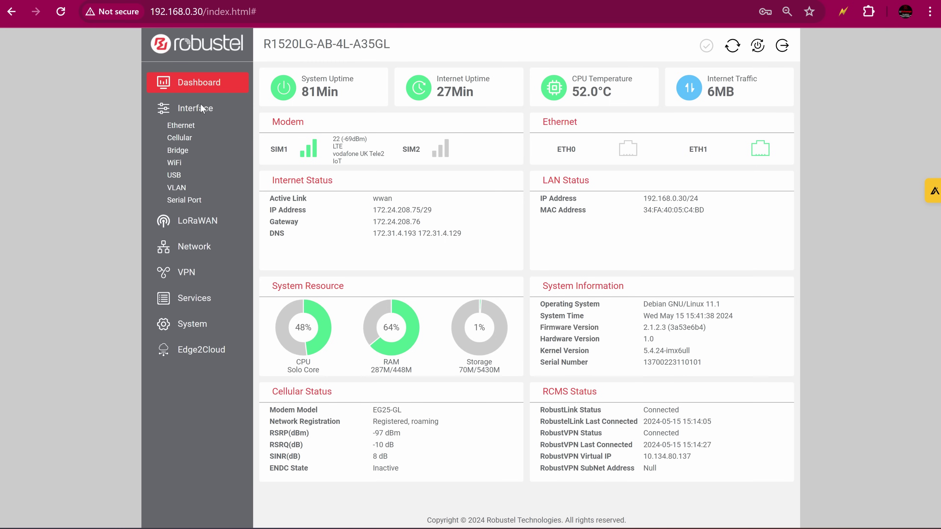
left_click(197, 250)
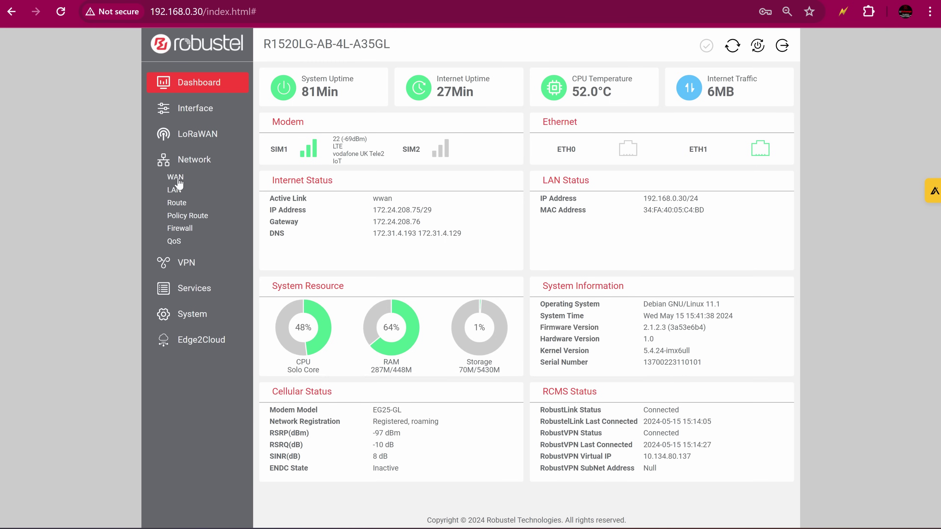
left_click(176, 177)
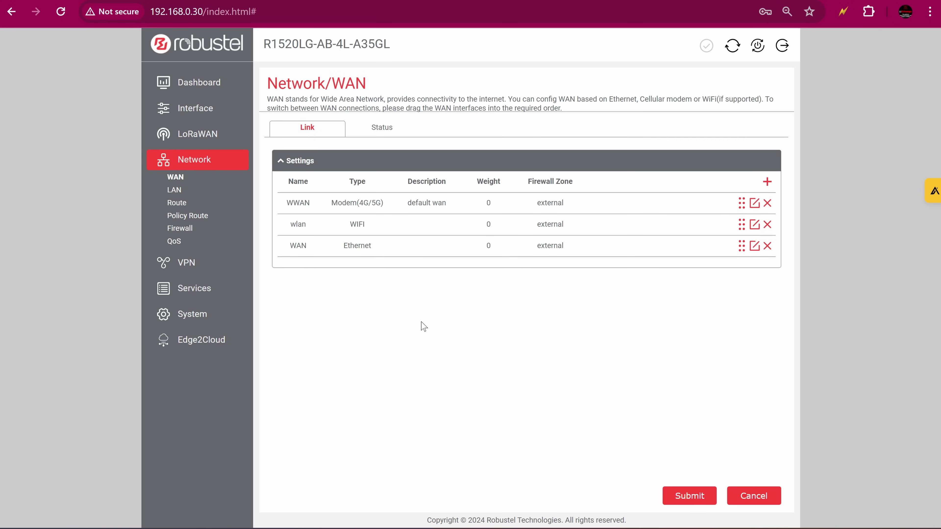
left_click(194, 266)
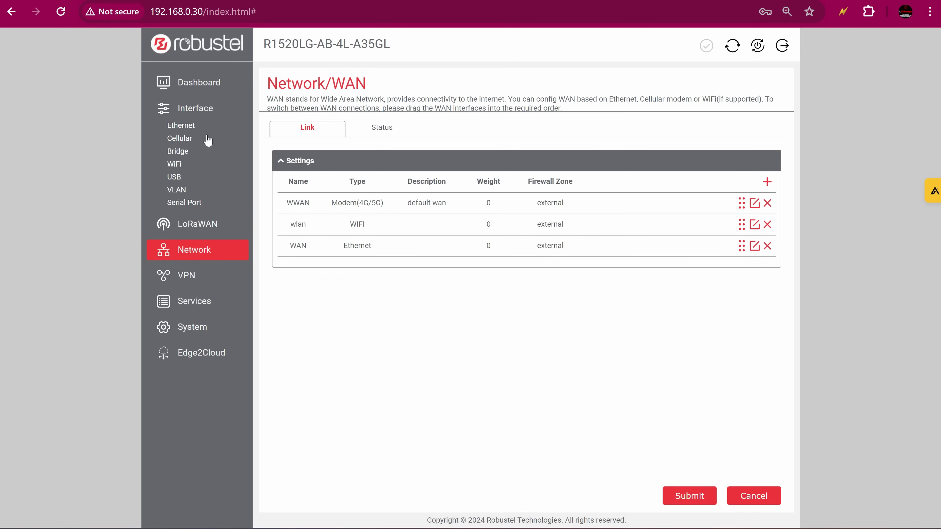
- Review the cellular interface settings, then inspect the settings of the default bridge br_lan
left_click(185, 144)
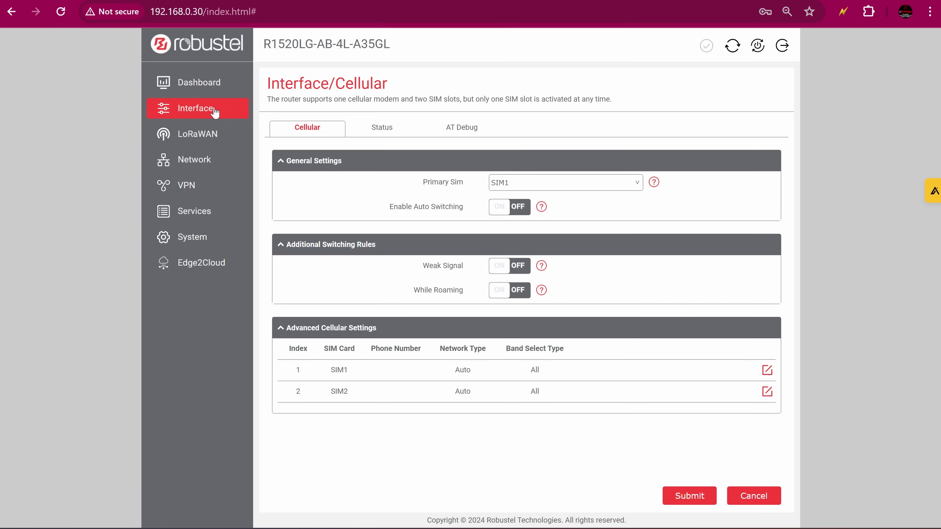
left_click(215, 113)
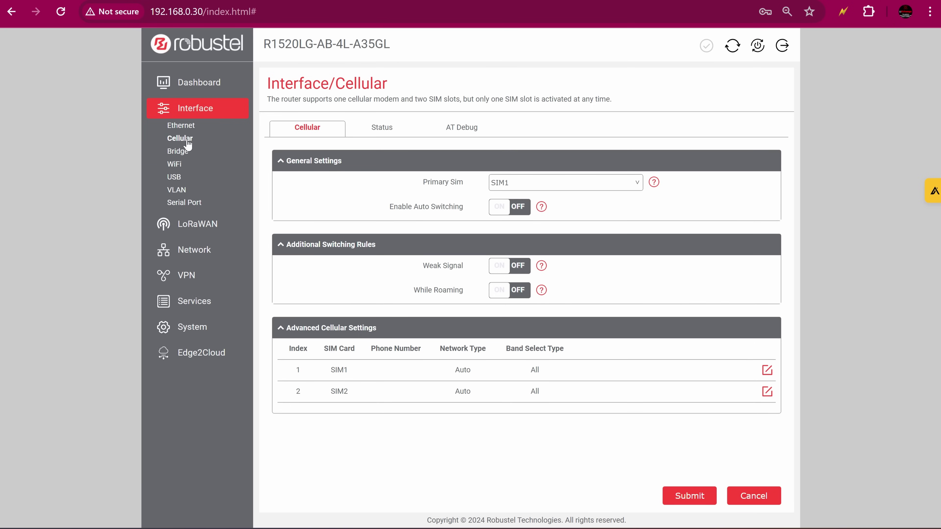
left_click(179, 156)
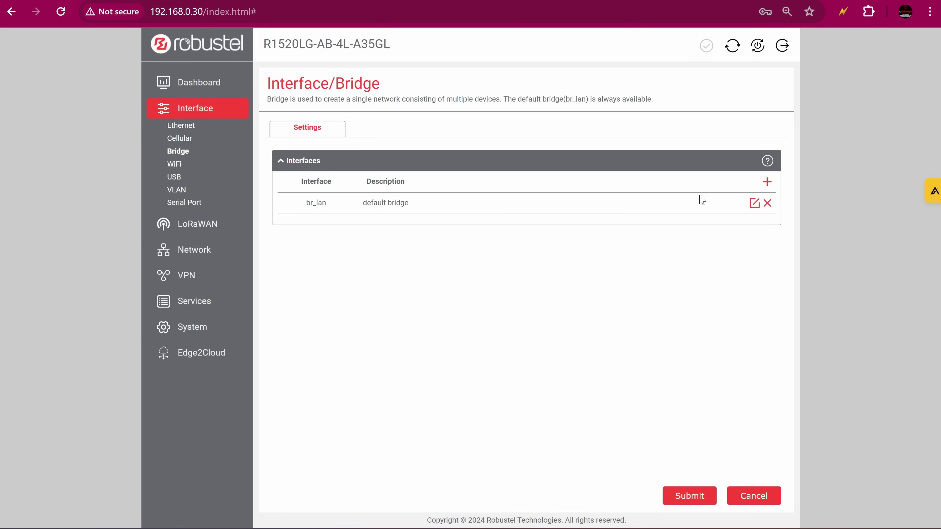
left_click(754, 204)
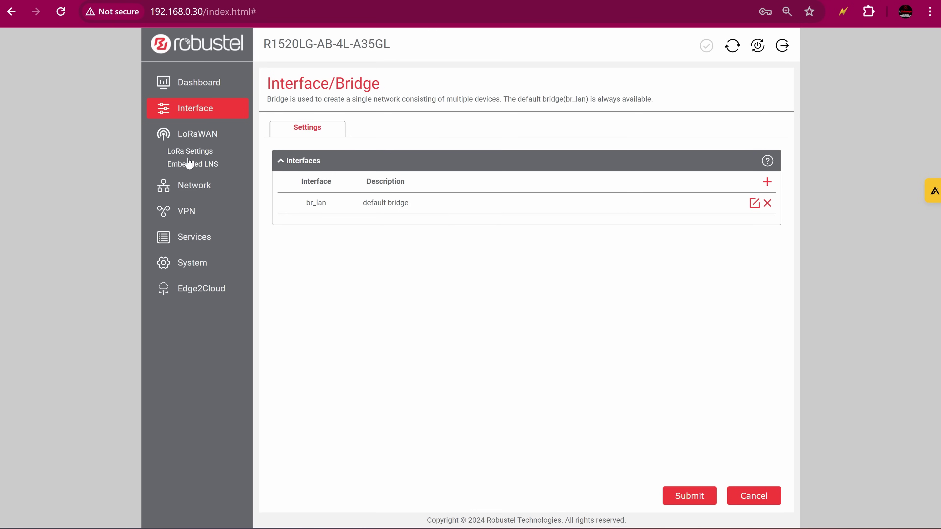
- Try External NS as the LoRaWAN network server in the general LoRa settings
left_click(188, 153)
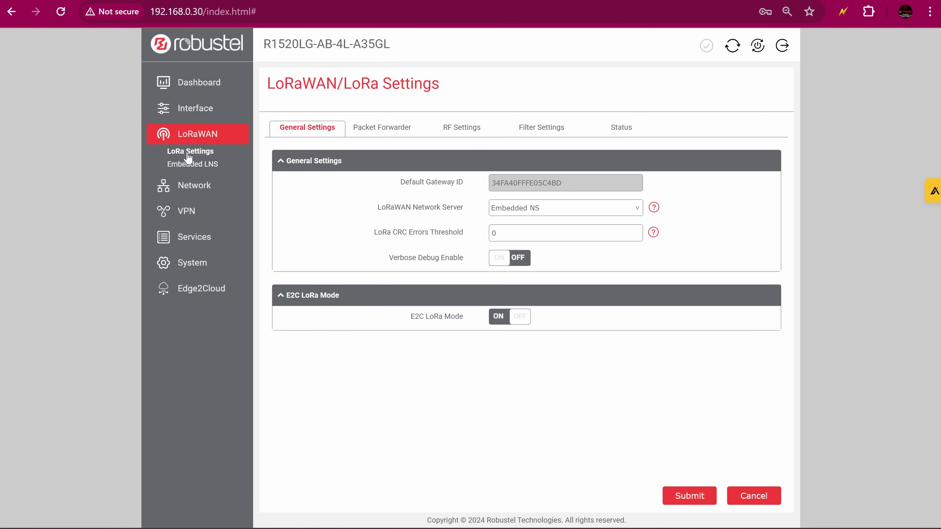
left_click(636, 209)
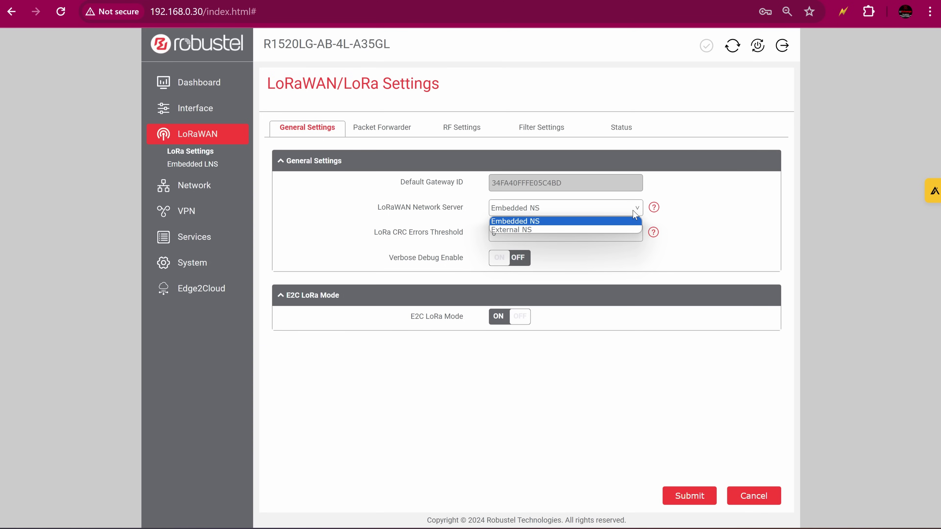
left_click(616, 231)
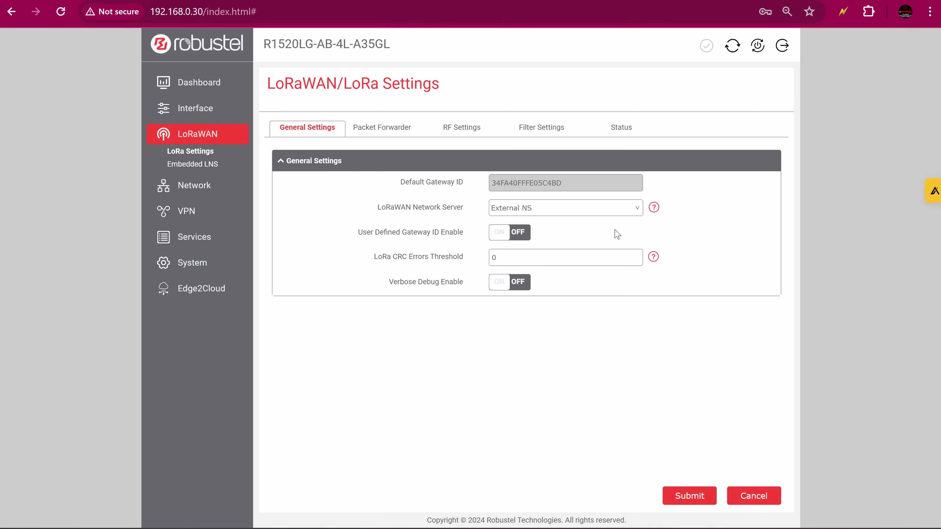
- Review the LoRa packet forwarder settings, the general LoRa settings and the Embedded LNS overview
left_click(384, 135)
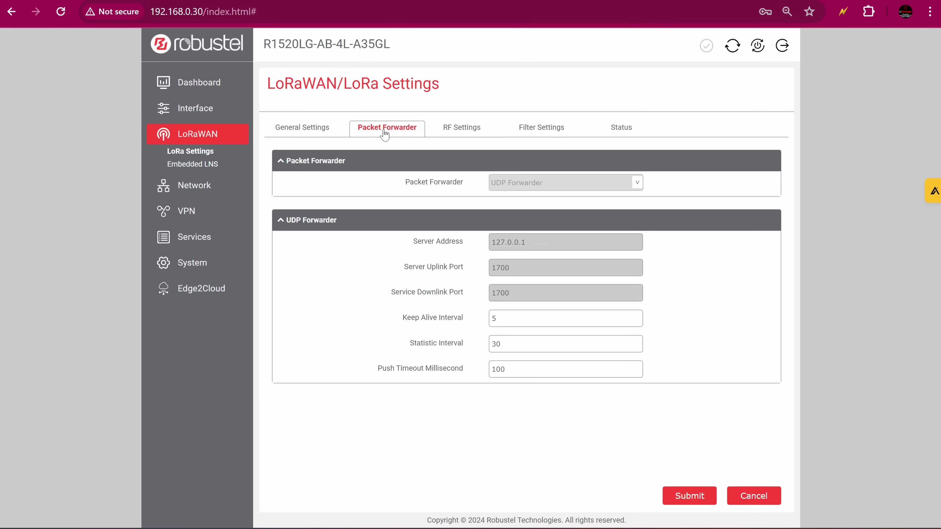
left_click(305, 131)
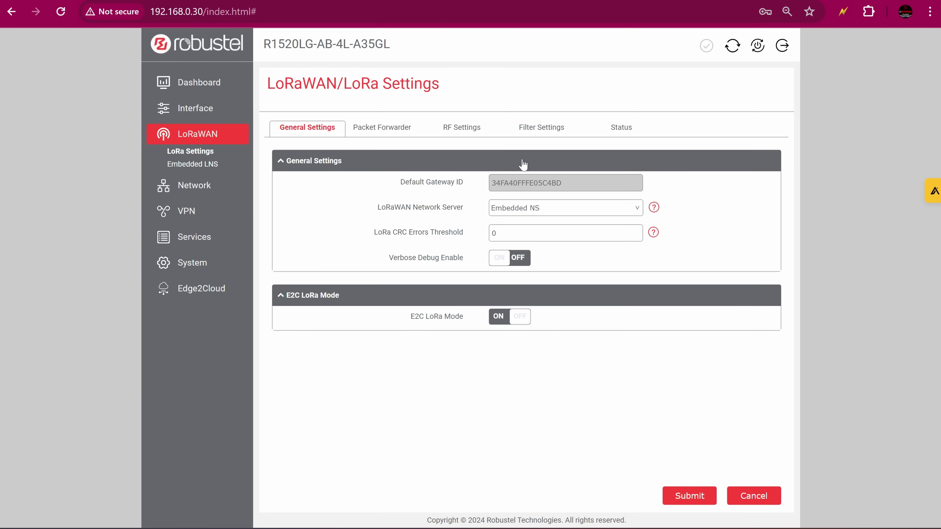
left_click(208, 165)
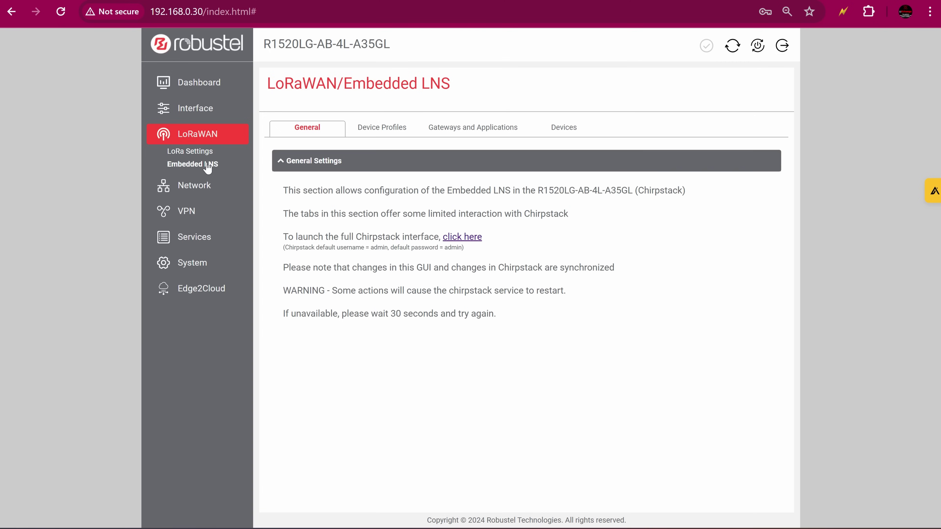
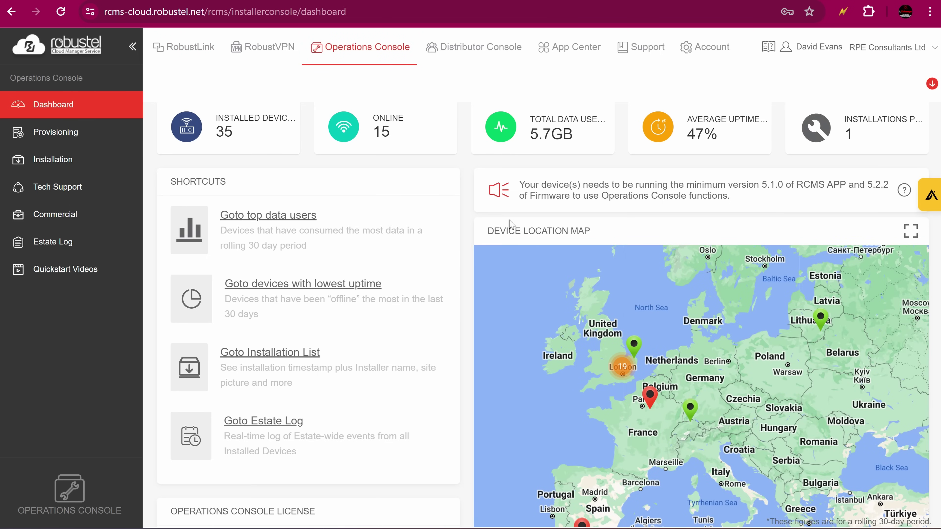
- Review the remote access, SMS test, Wireshark trace and speed test tools for tech support in the RCMS Operations Console
key("ctrl+minus")
key("ctrl+minus")
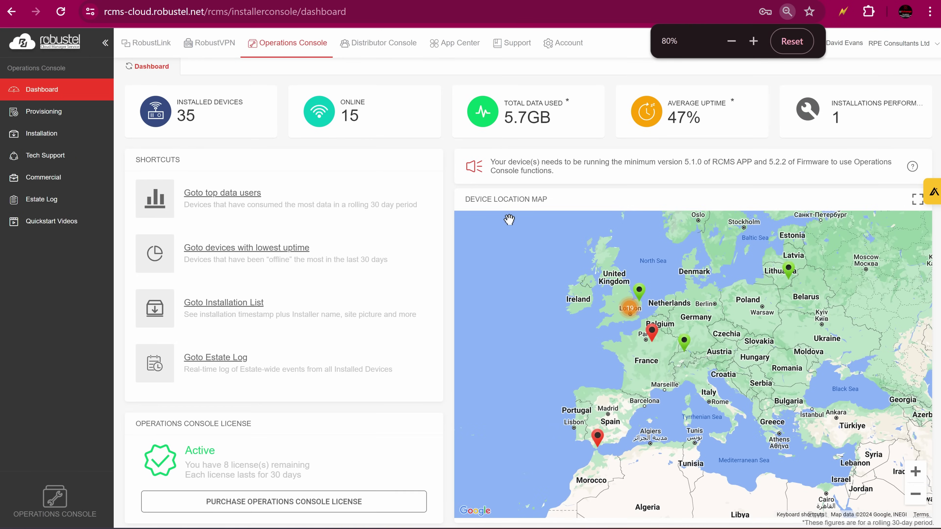
key("ctrl+minus")
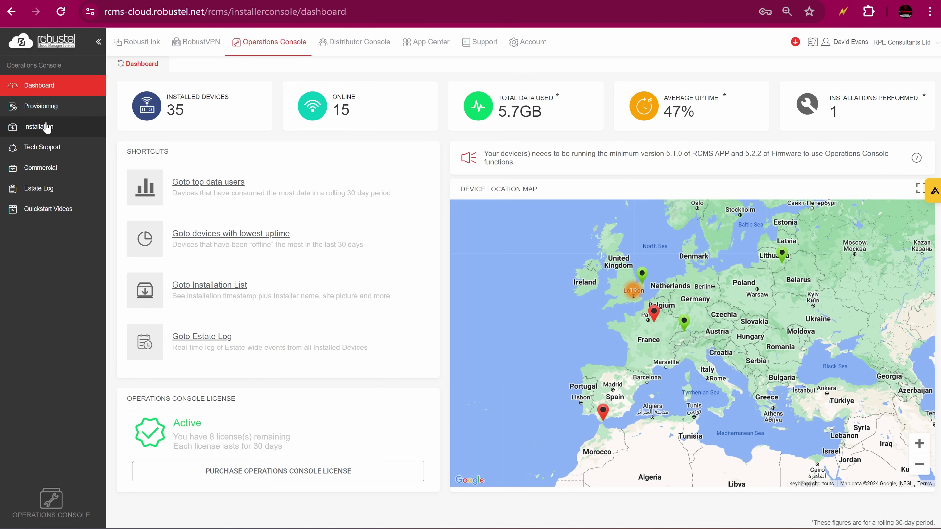
left_click(50, 150)
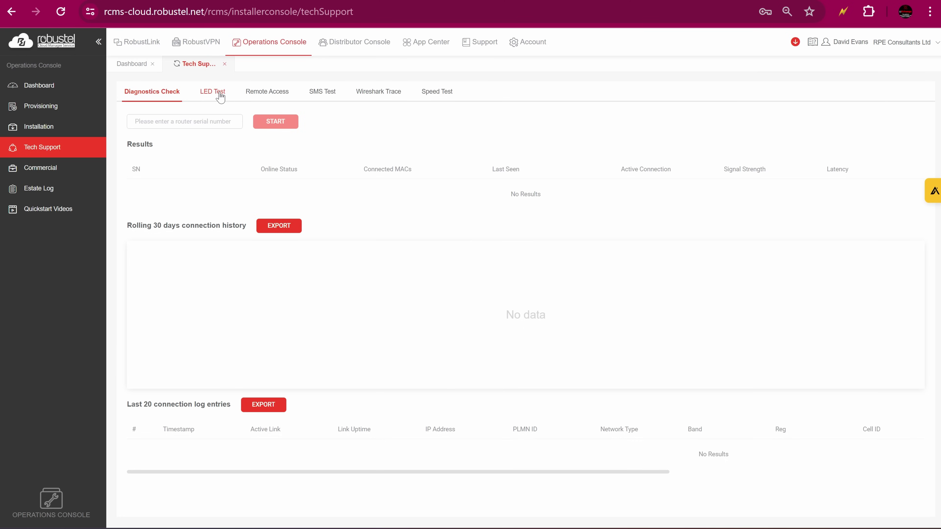
left_click(271, 96)
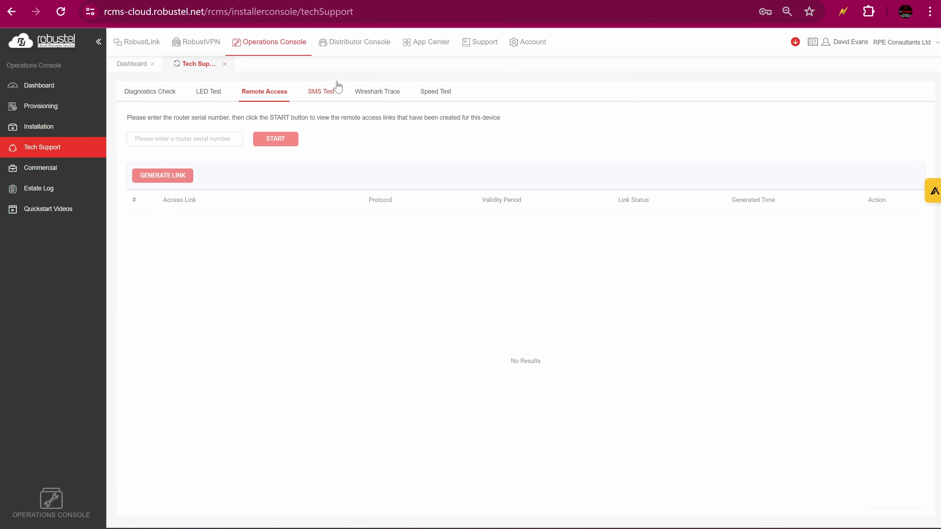
left_click(314, 93)
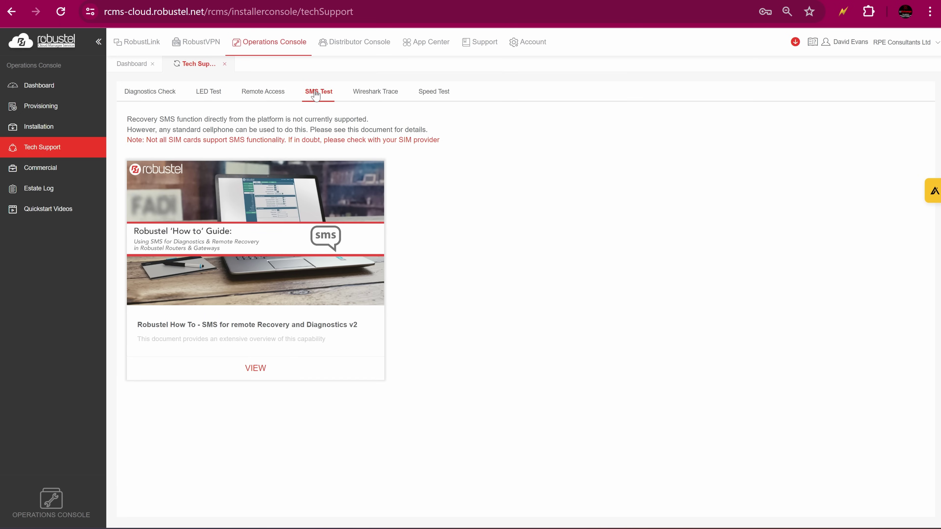
left_click(385, 95)
left_click(329, 123)
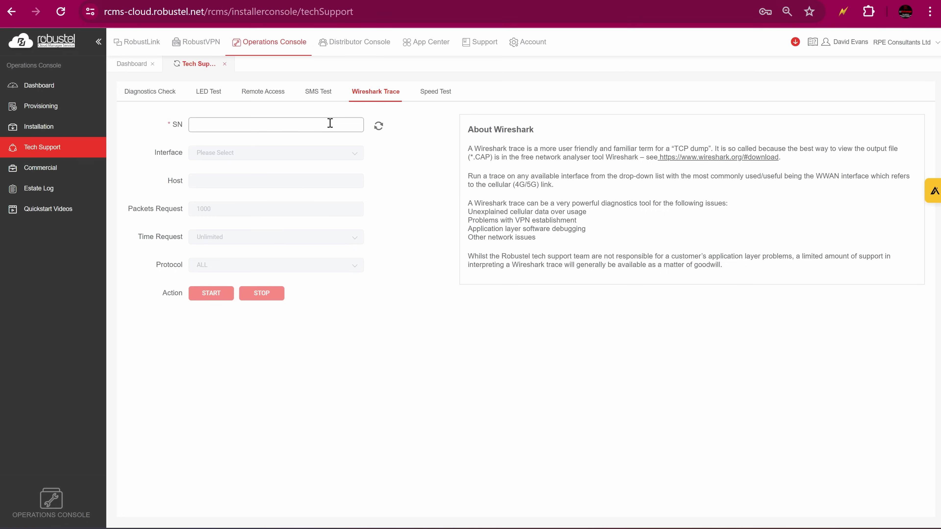
left_click(440, 92)
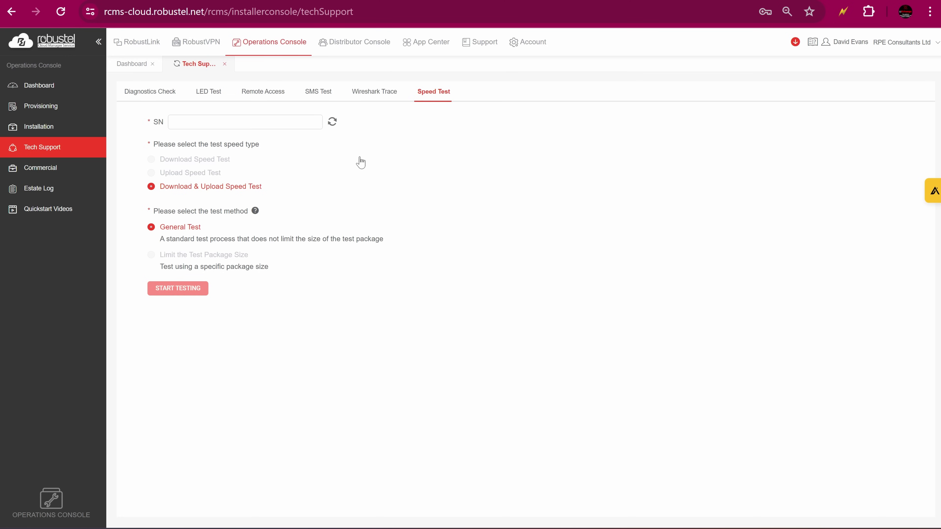
- Examine the commercial reports, including the top data user's daily usage chart and the device uptime list
left_click(46, 171)
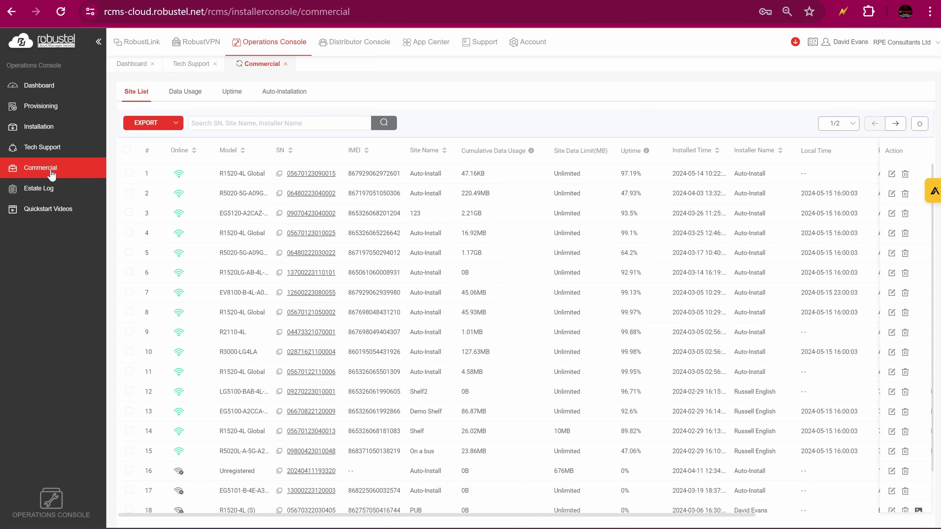
left_click(189, 97)
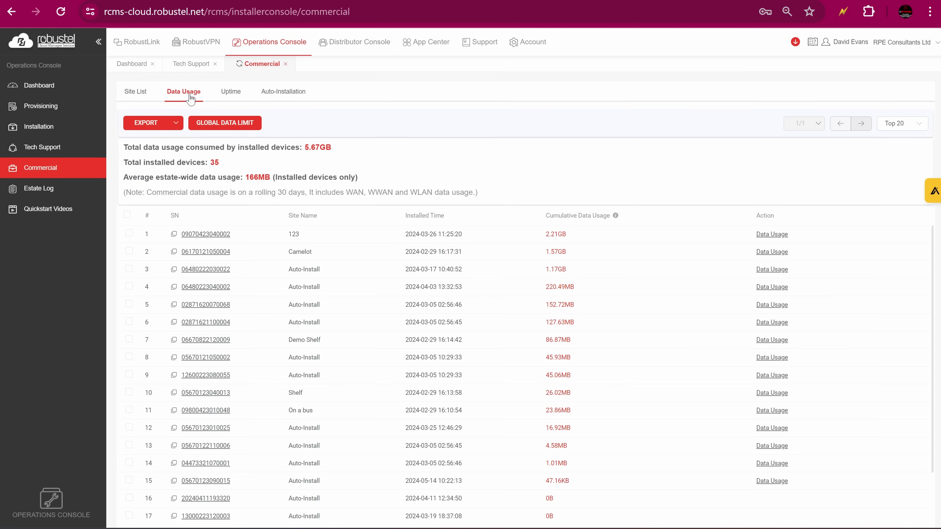
left_click(774, 234)
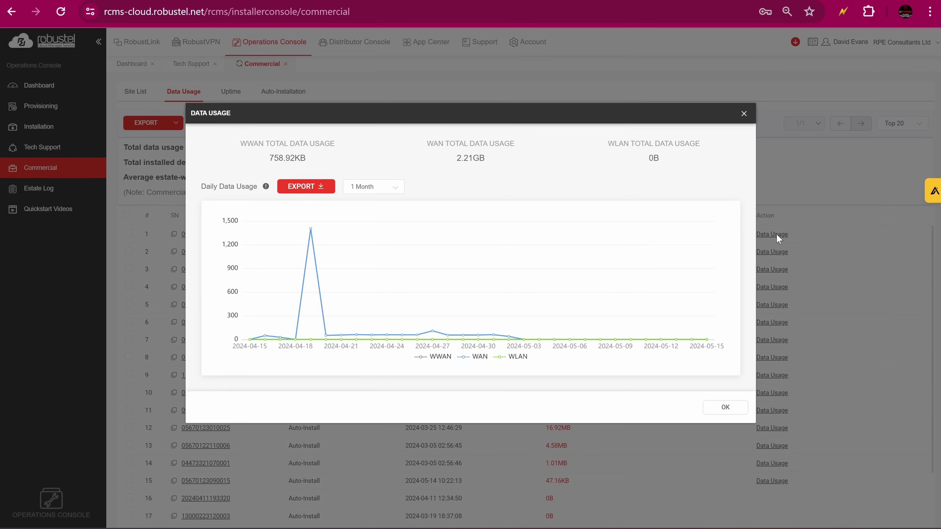
left_click(725, 409)
left_click(236, 92)
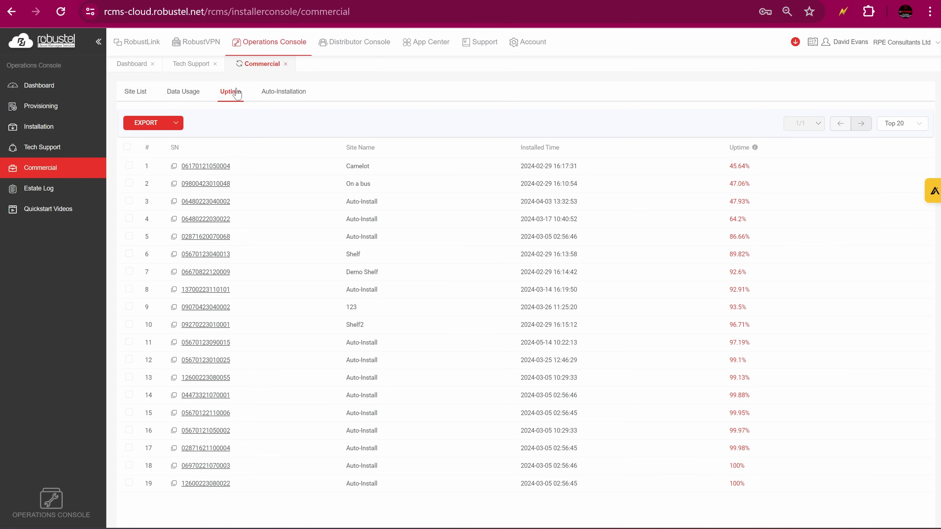
- Review the estate log events and the priority and notification settings for logged events
left_click(39, 189)
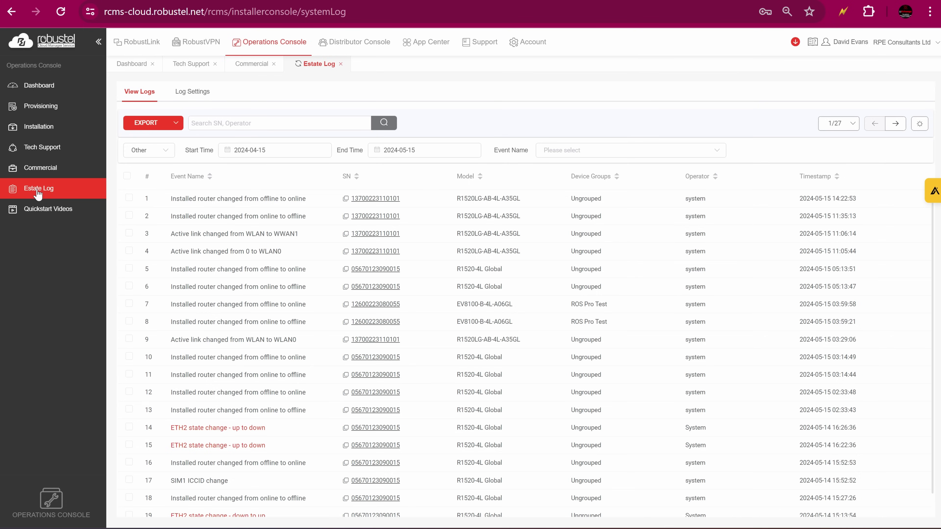
left_click(197, 94)
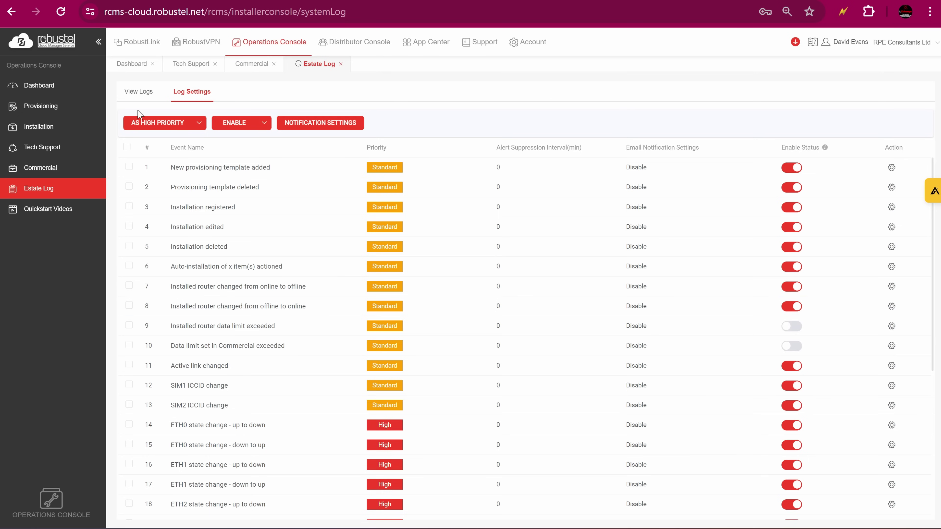
left_click(138, 93)
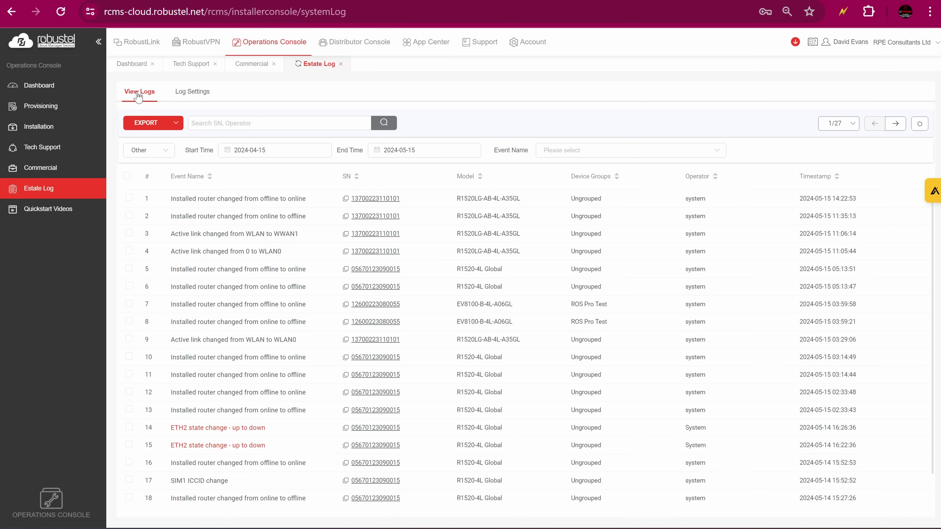
- Open the R1520LG router's details from the newest log entry and review its configuration and device templates
left_click(393, 202)
left_click(285, 144)
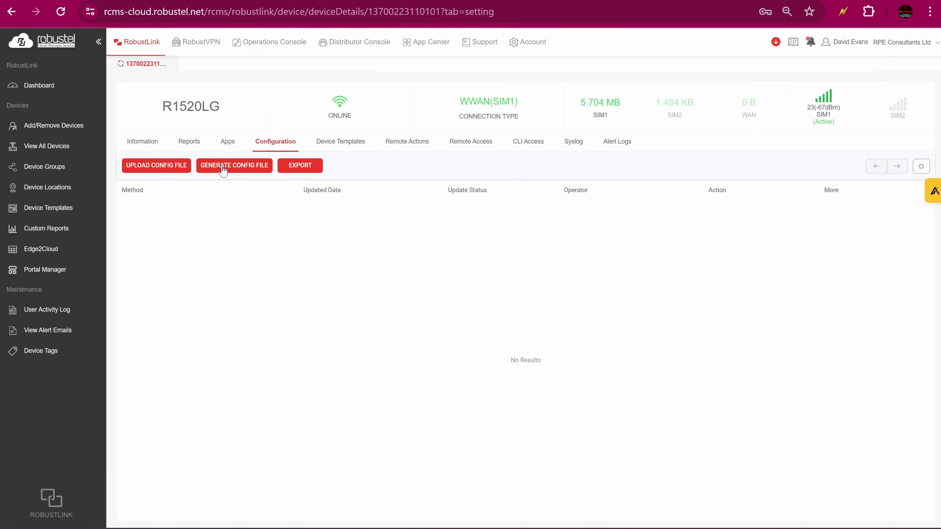
left_click(352, 144)
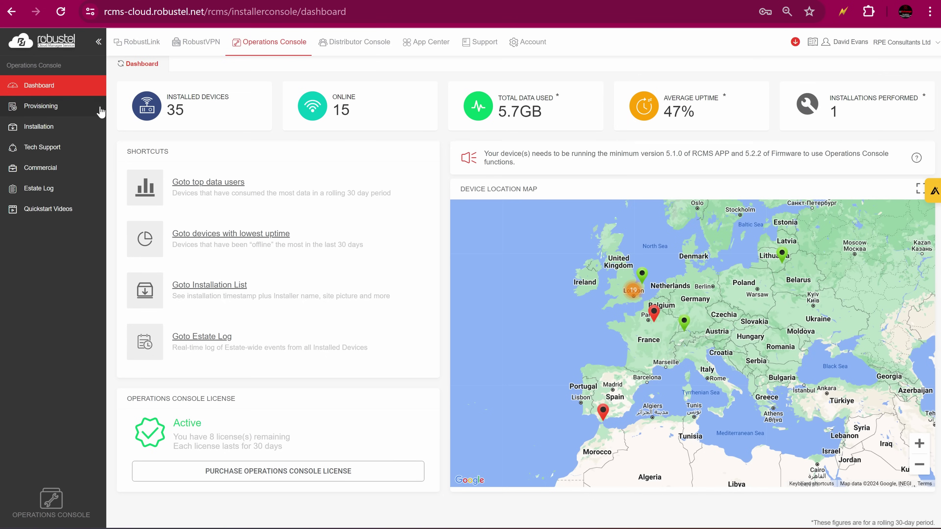
- Review the Edge2Cloud overview and the existing point tables in RobustLink
left_click(136, 41)
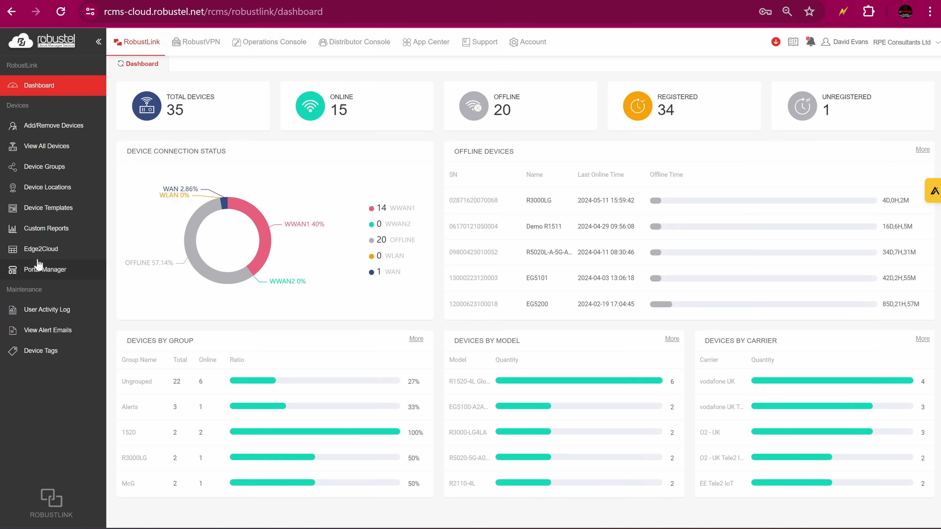
left_click(40, 252)
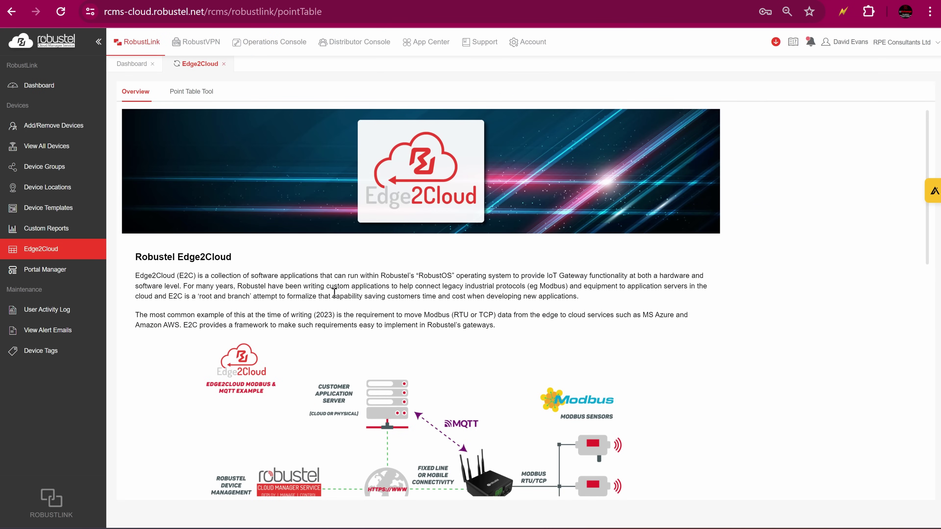
left_click(198, 93)
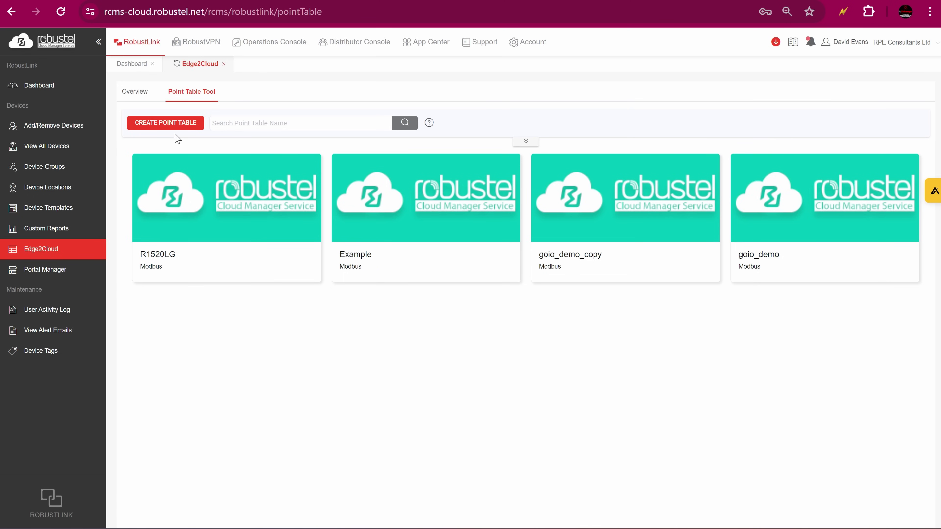
mouse_move(304, 180)
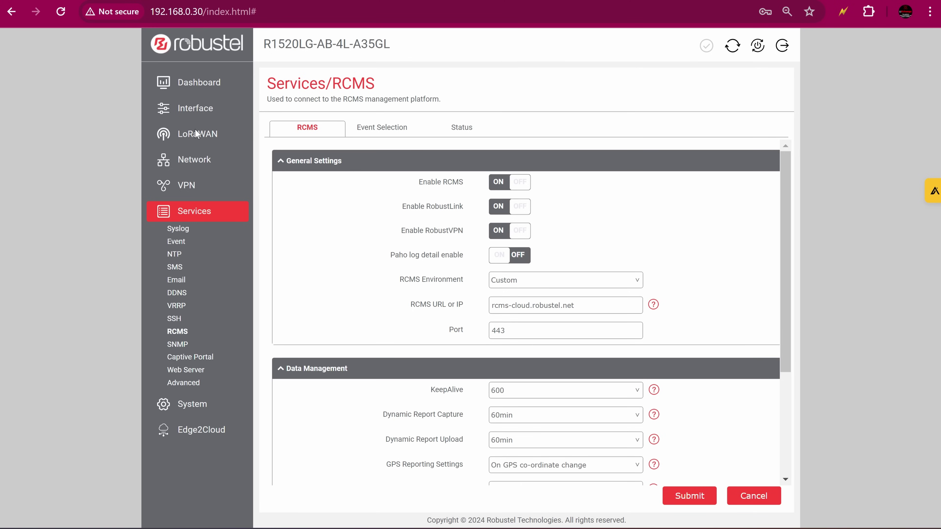
- Switch to the router's web interface and review the Embedded LNS device profiles, gateways, applications and devices
left_click(195, 130)
left_click(196, 154)
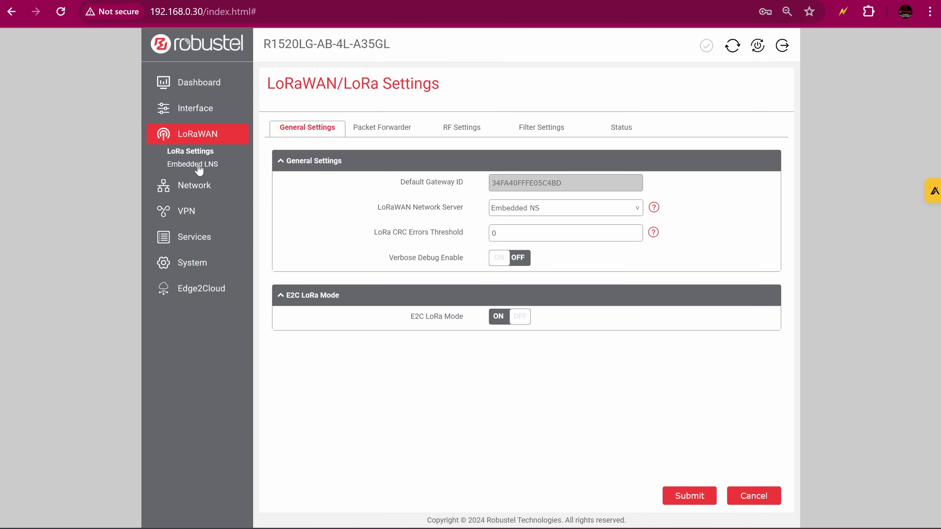
left_click(199, 167)
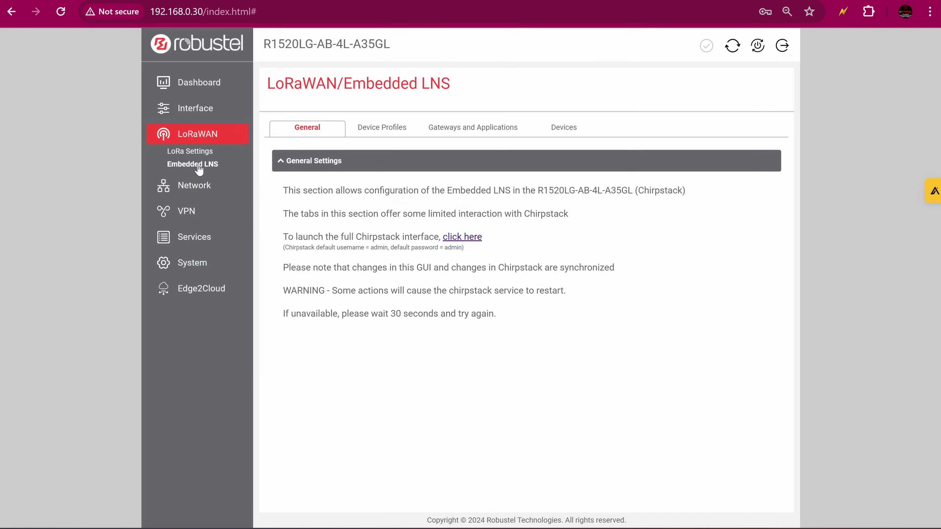
left_click(371, 129)
left_click(489, 129)
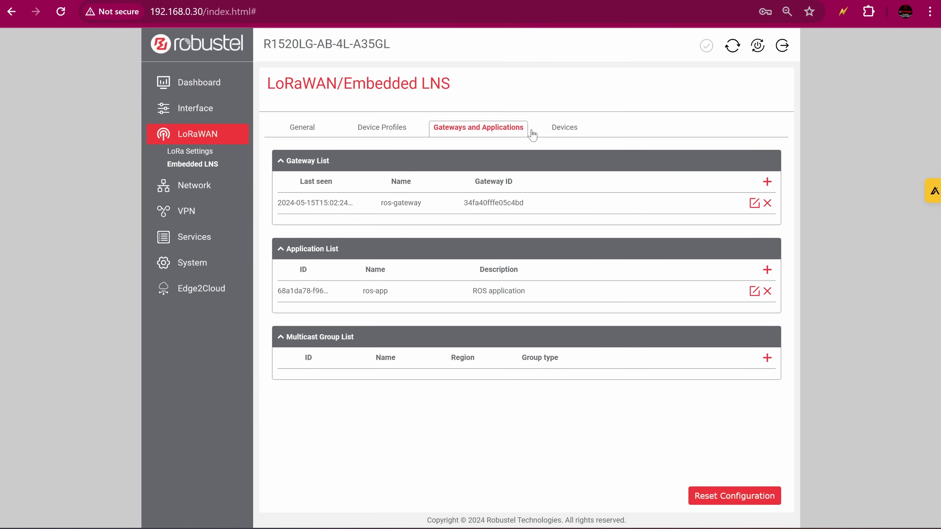
left_click(565, 128)
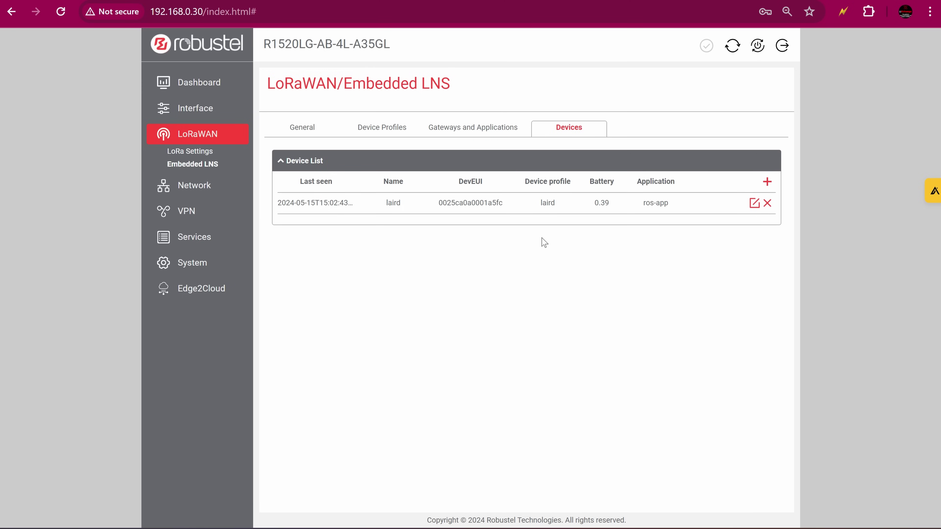